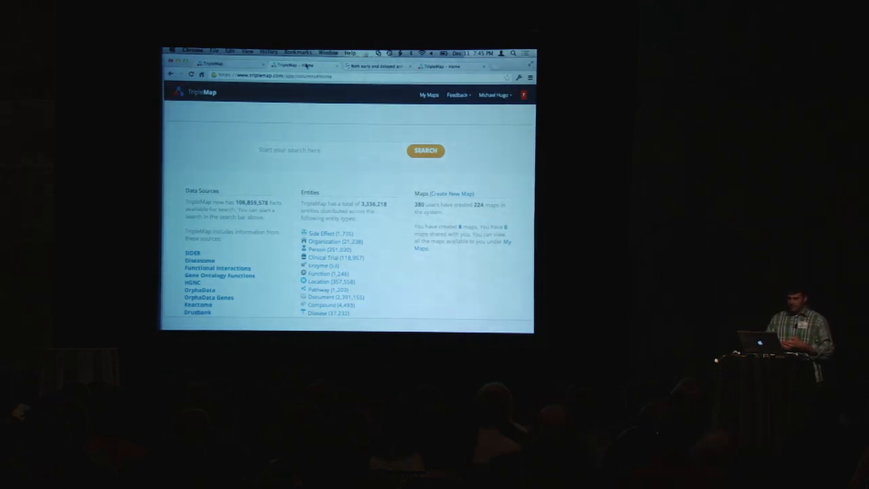
Select all disease results on the current page
{"action": "scroll", "coordinate": [257, 215], "scroll_direction": "down", "scroll_amount": 1}
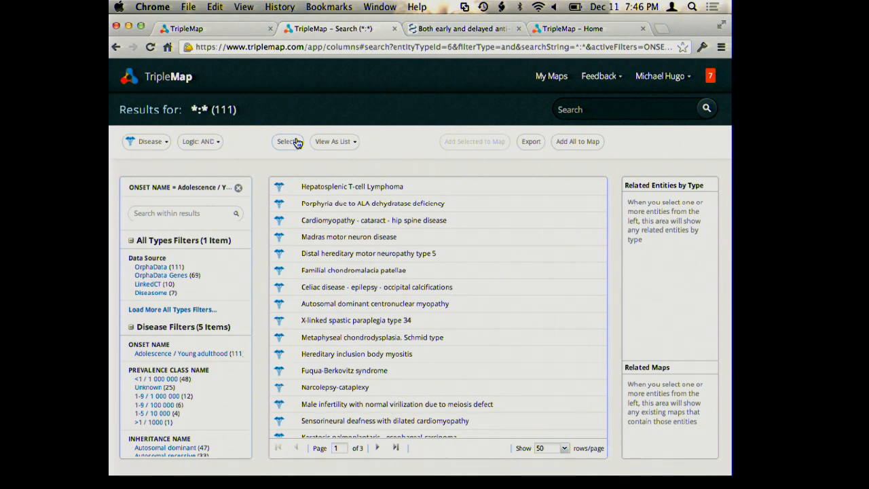
{"action": "left_click", "coordinate": [288, 143]}
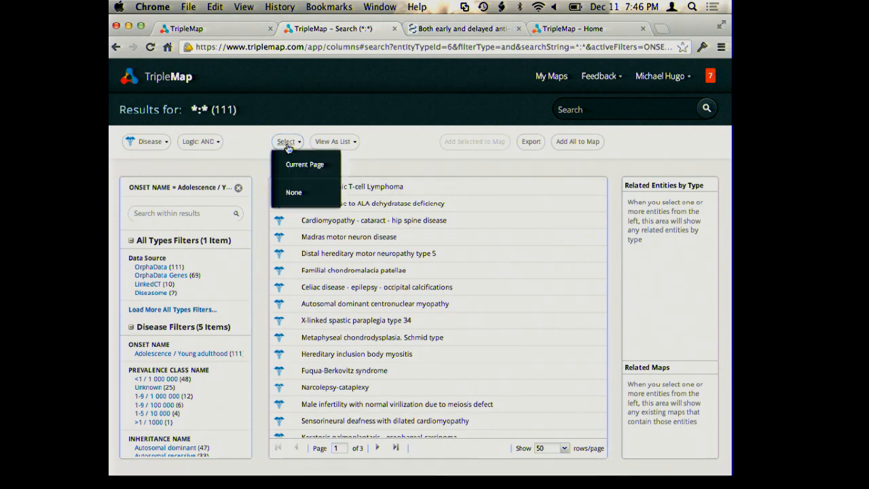
{"action": "left_click", "coordinate": [302, 166]}
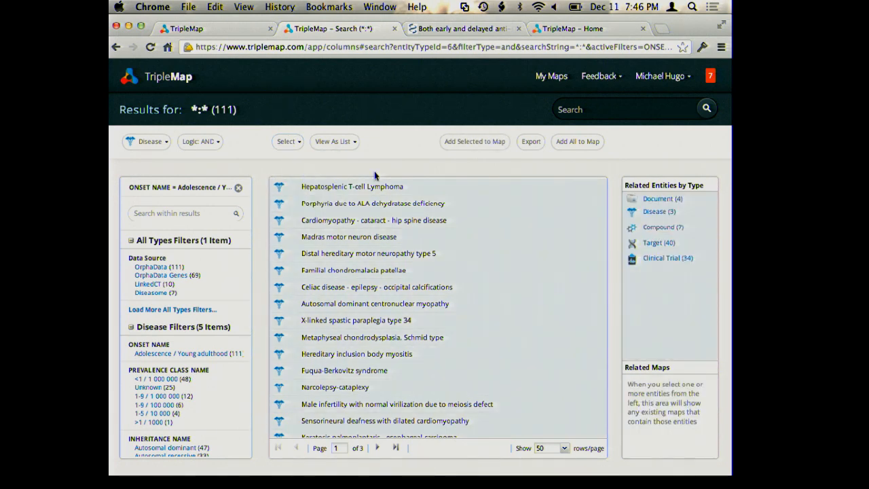
Open the compounds related to the selected diseases and show them as a grid
{"action": "left_click", "coordinate": [664, 228]}
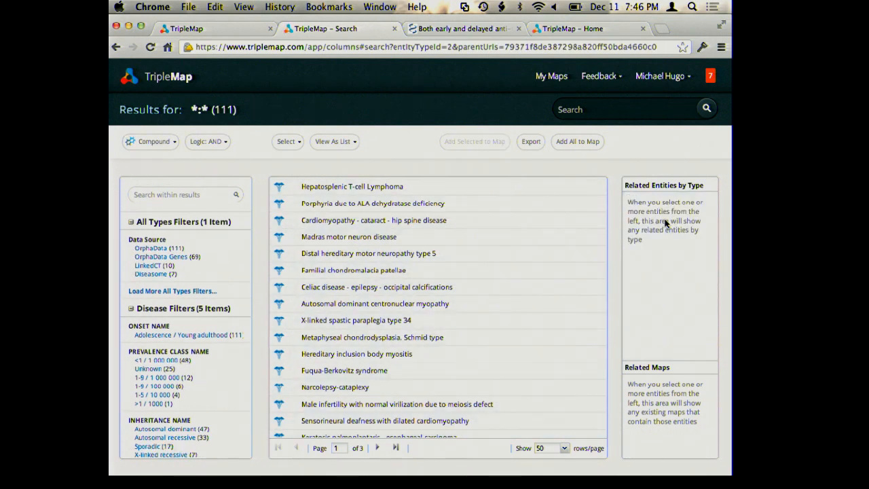
{"action": "left_click", "coordinate": [342, 140]}
{"action": "left_click", "coordinate": [342, 196]}
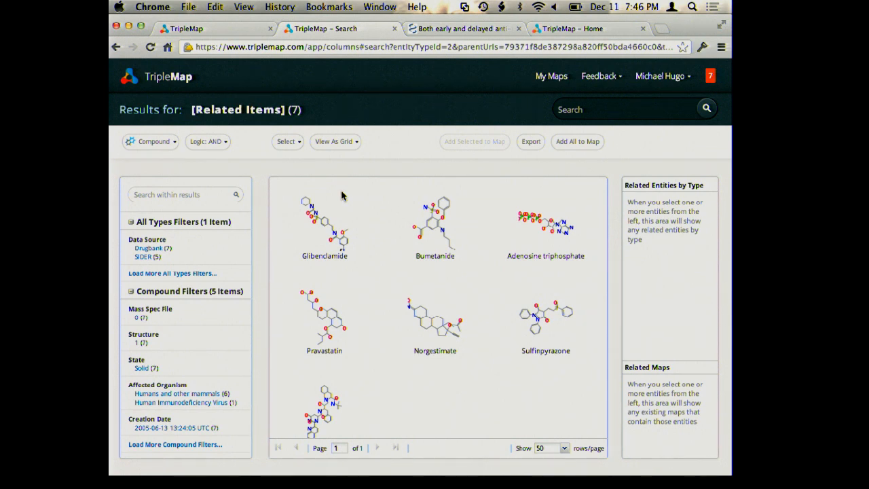
Open the Adenosine triphosphate entity and review its names, molecular structure and properties
{"action": "left_click", "coordinate": [556, 258]}
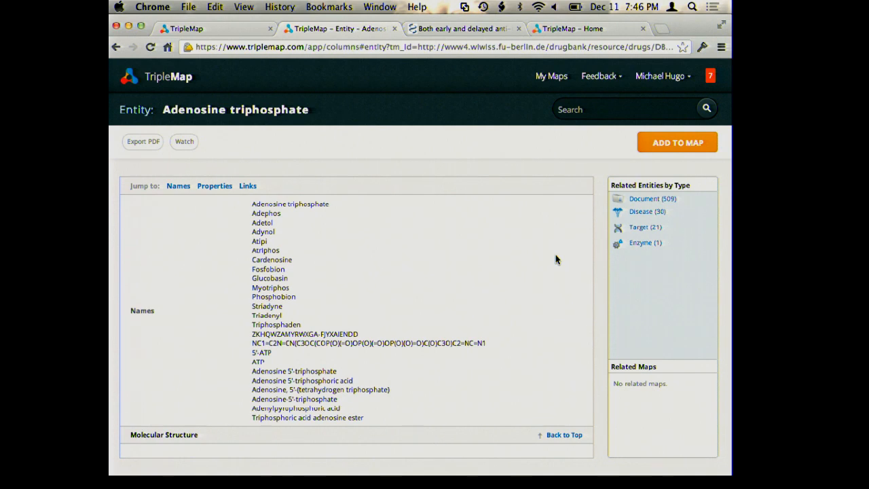
{"action": "scroll", "coordinate": [345, 272], "scroll_direction": "down", "scroll_amount": 5}
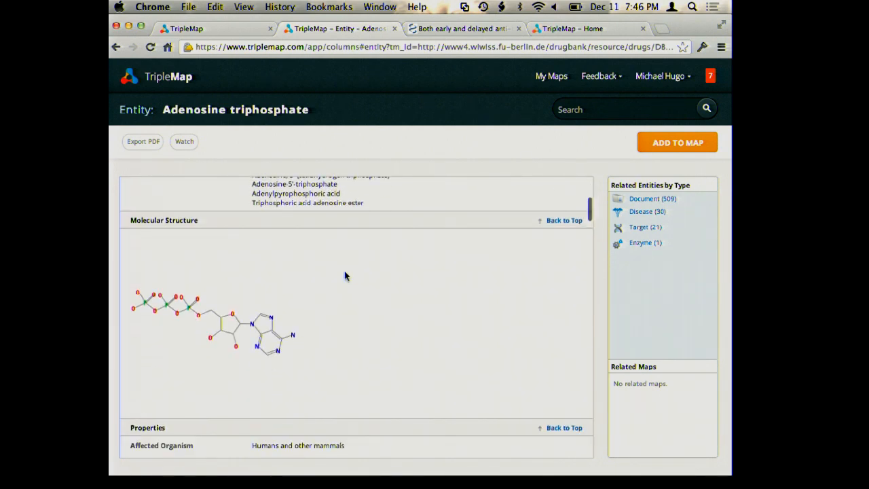
{"action": "scroll", "coordinate": [345, 275], "scroll_direction": "down", "scroll_amount": 5}
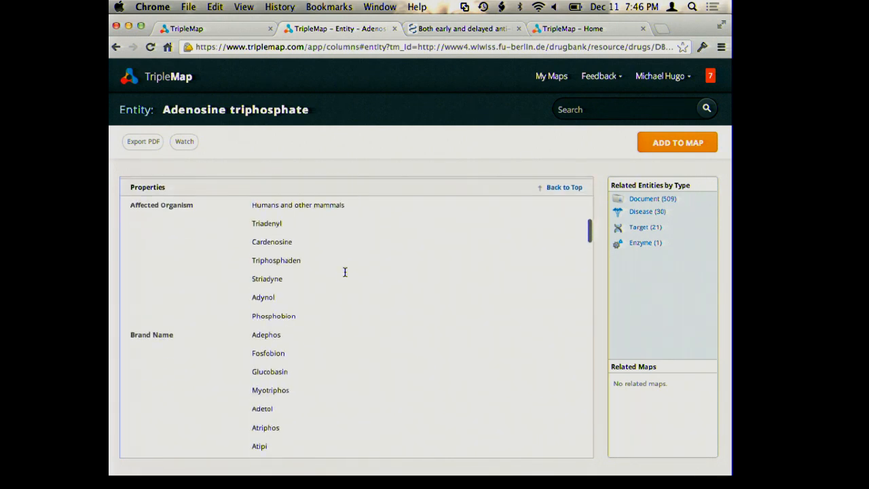
{"action": "scroll", "coordinate": [345, 276], "scroll_direction": "up", "scroll_amount": 3}
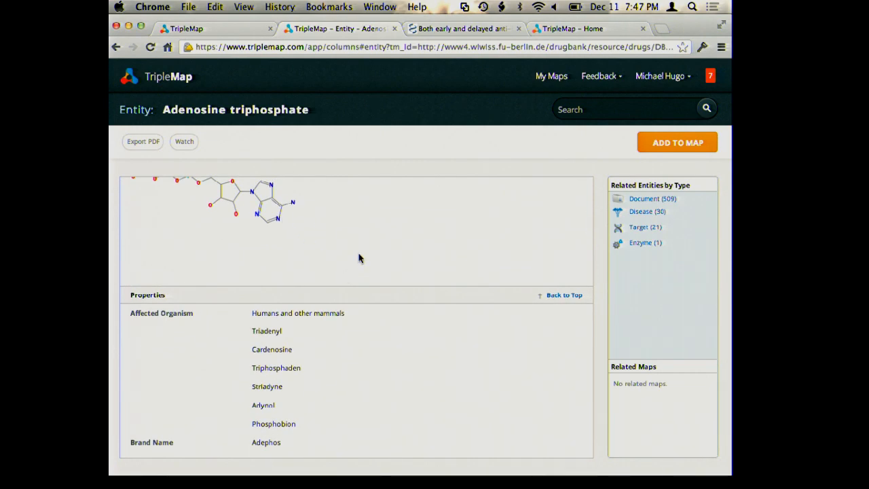
{"action": "scroll", "coordinate": [358, 255], "scroll_direction": "down", "scroll_amount": 6}
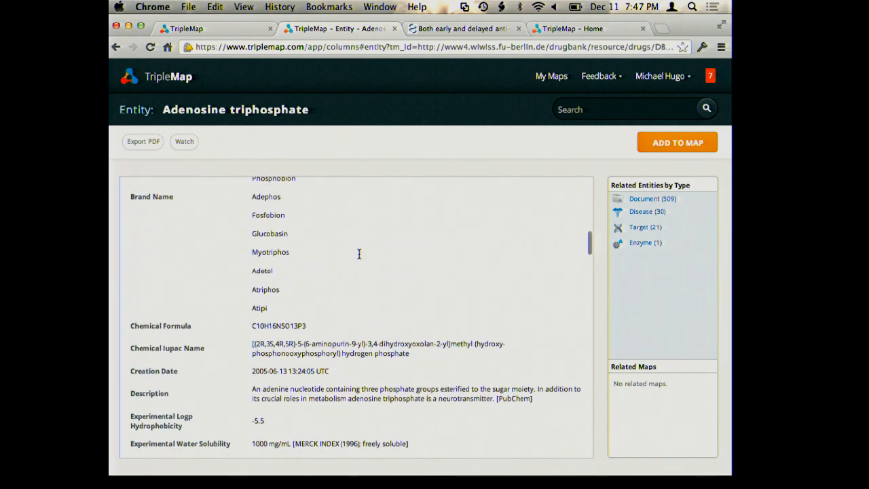
{"action": "scroll", "coordinate": [359, 254], "scroll_direction": "down", "scroll_amount": 4}
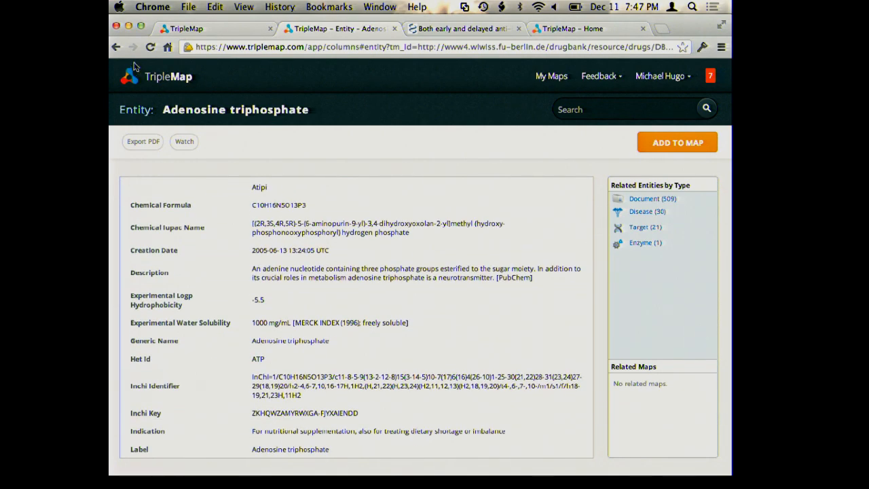
Browse the targets related to Adenosine triphosphate, then return to the disease search results
{"action": "left_click", "coordinate": [642, 228]}
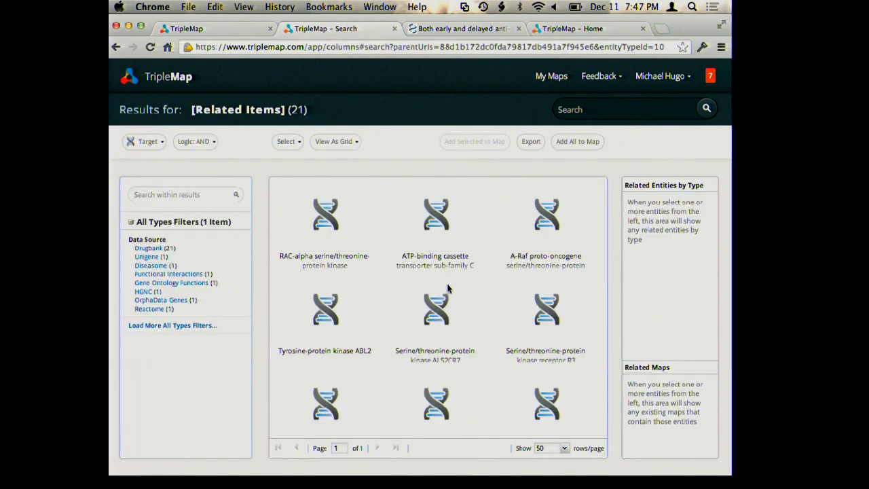
{"action": "left_click", "coordinate": [115, 48]}
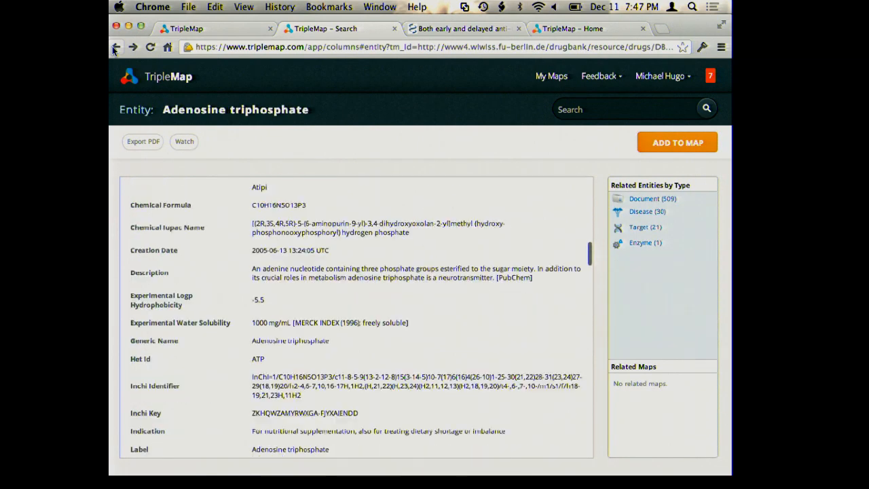
{"action": "left_click", "coordinate": [116, 48]}
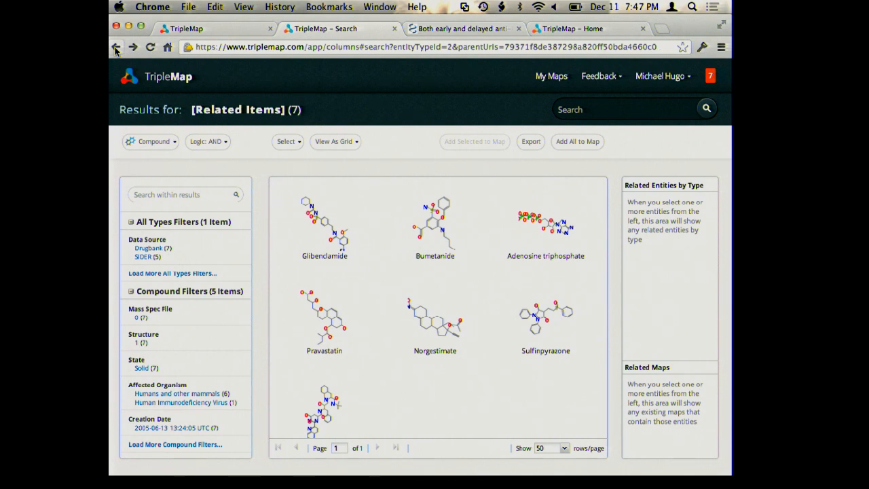
{"action": "left_click", "coordinate": [115, 48]}
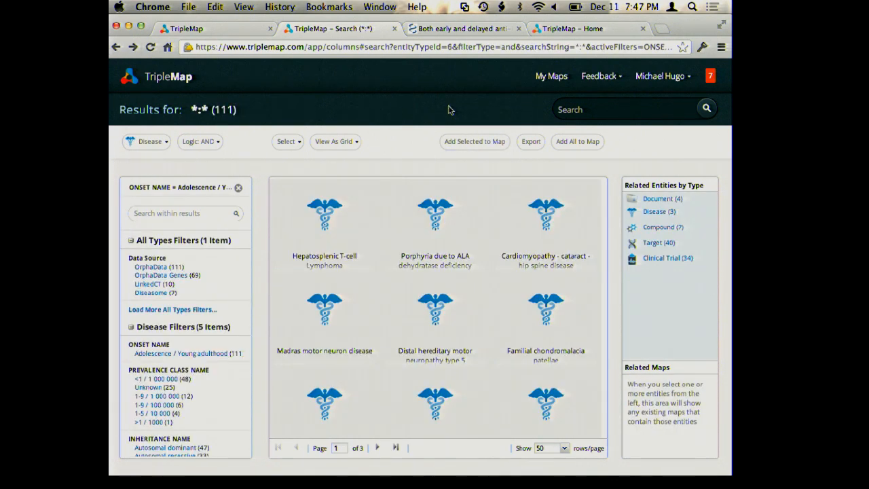
Add all disease results to a new map named demo as the Disease associated set
{"action": "left_click", "coordinate": [578, 141]}
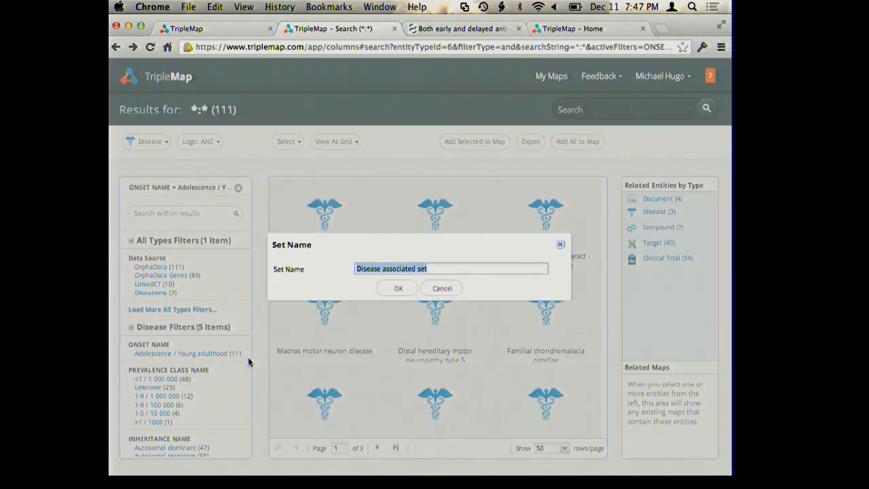
{"action": "left_click", "coordinate": [398, 288]}
{"action": "type", "text": "demo"}
{"action": "key", "text": "Return"}
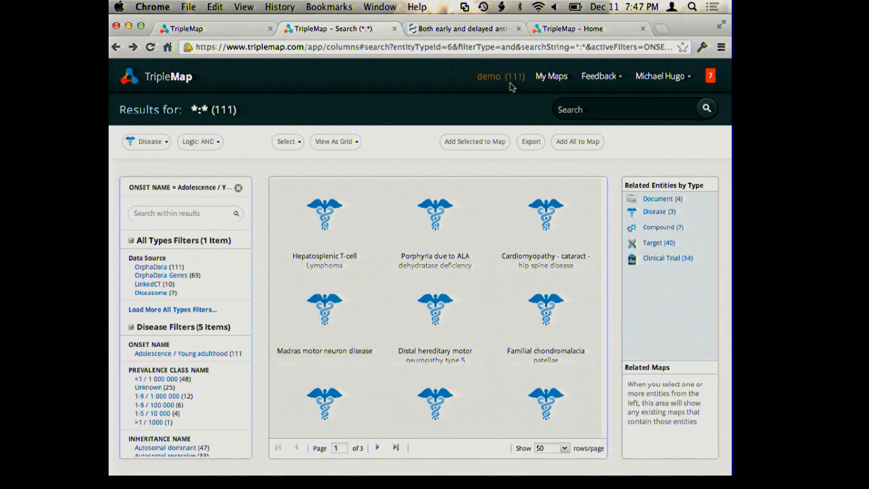
Open the demo map and expand the disease set into a node of its associated compounds
{"action": "left_click", "coordinate": [508, 76]}
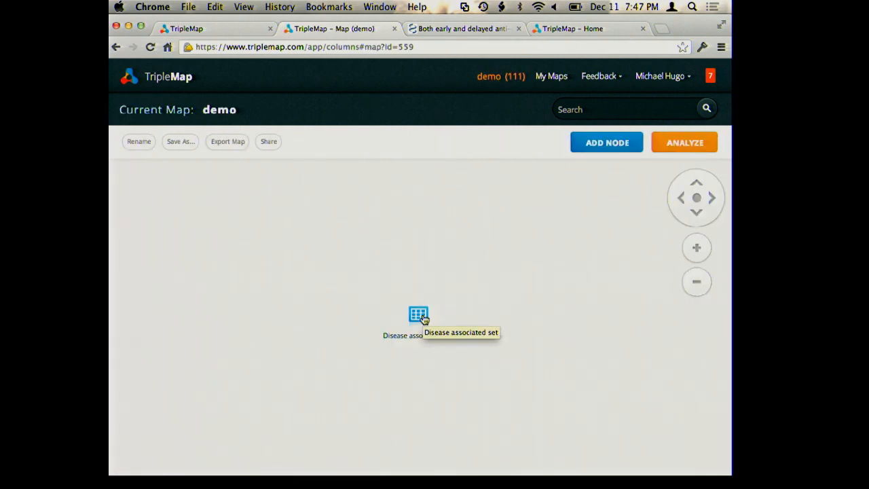
{"action": "left_click_drag", "start_coordinate": [422, 319], "coordinate": [281, 368]}
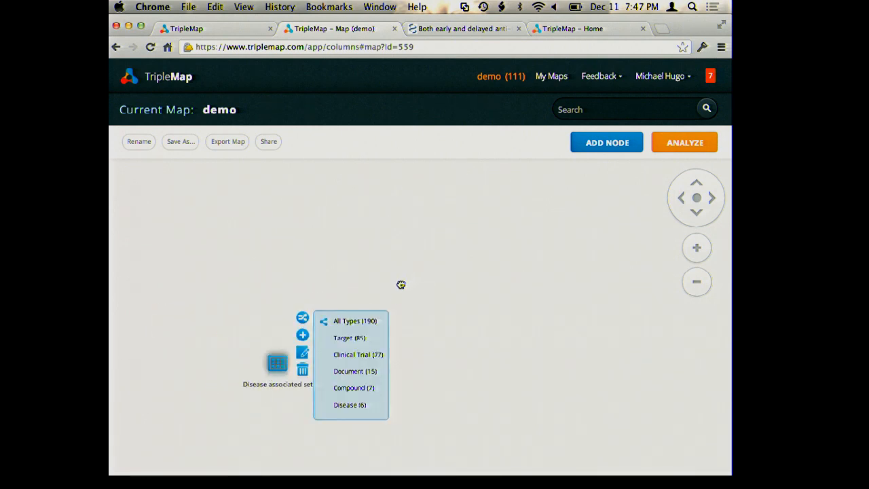
{"action": "left_click_drag", "start_coordinate": [361, 390], "coordinate": [481, 235]}
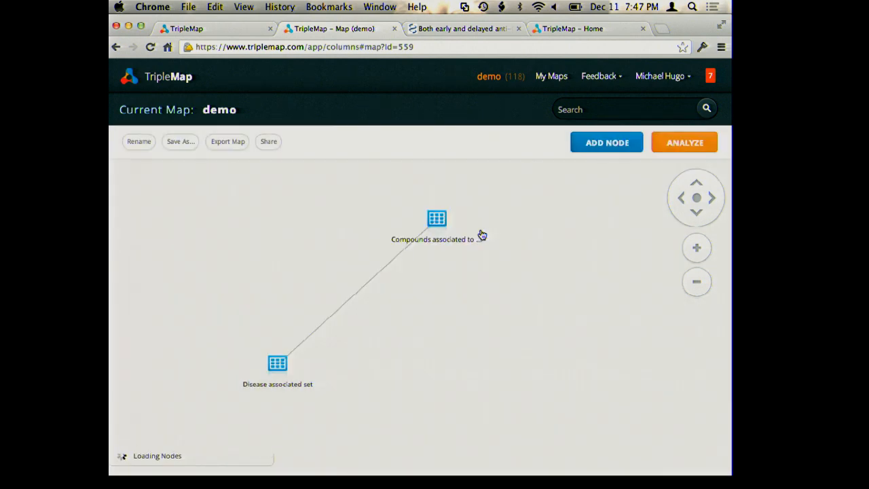
Open the compounds node in the visual set view as a grid, then close it
{"action": "left_click", "coordinate": [437, 222]}
{"action": "left_click", "coordinate": [462, 189]}
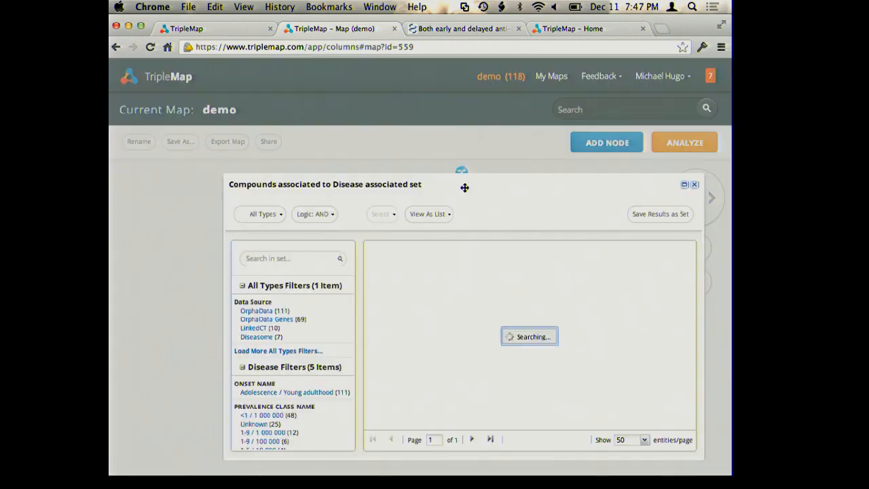
{"action": "left_click", "coordinate": [423, 214]}
{"action": "left_click", "coordinate": [425, 262]}
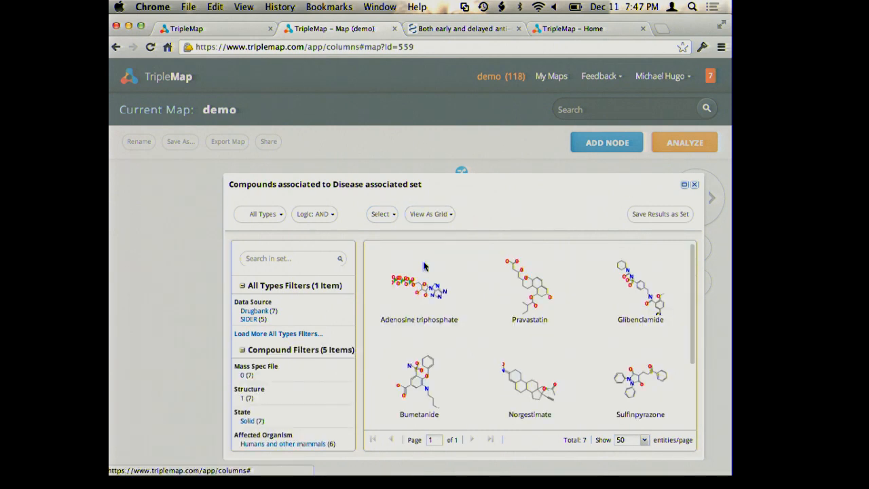
{"action": "left_click", "coordinate": [694, 185]}
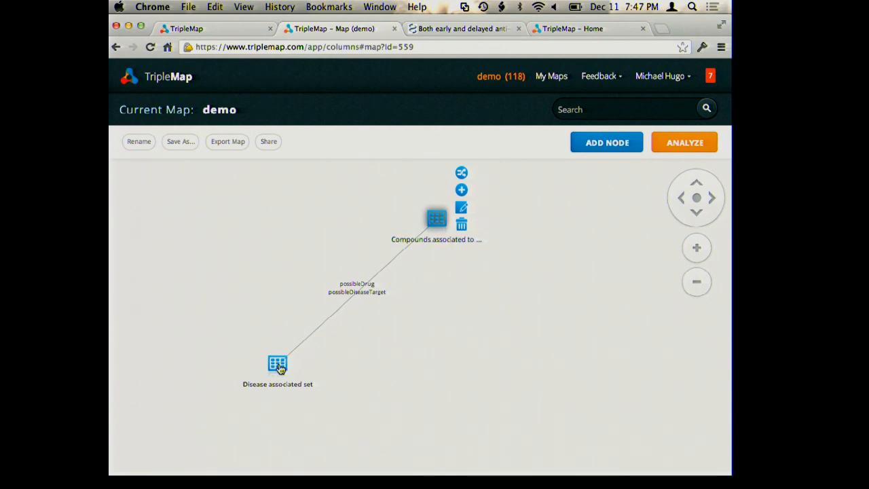
Expand the Disease associated set into a node of its related diseases
{"action": "left_click", "coordinate": [280, 368]}
{"action": "left_click", "coordinate": [303, 322]}
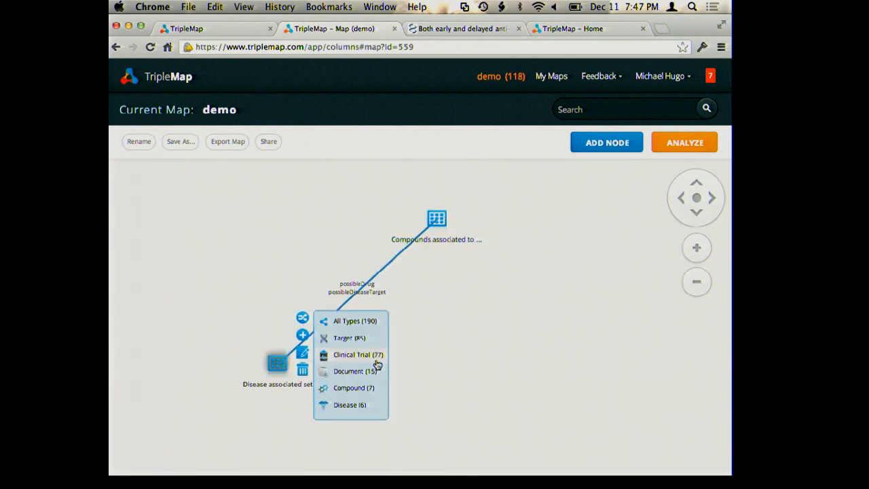
{"action": "left_click_drag", "start_coordinate": [373, 408], "coordinate": [578, 398]}
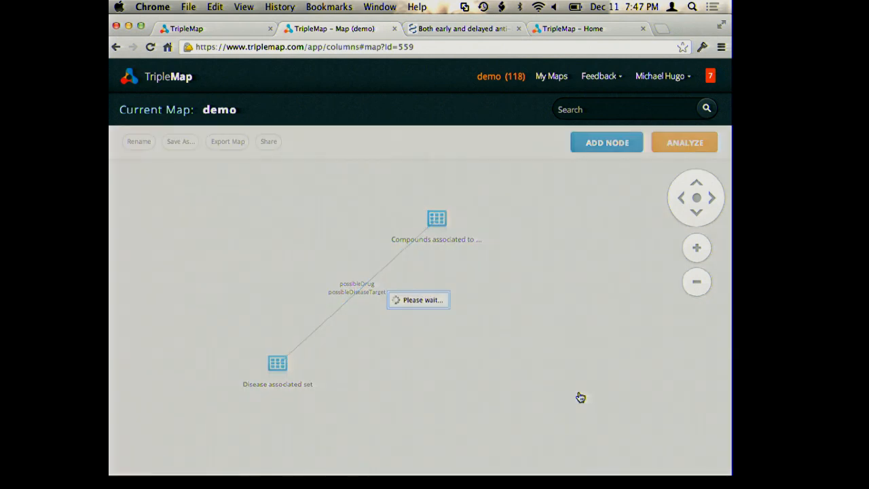
Select each map node in turn to highlight its connections
{"action": "left_click", "coordinate": [279, 364]}
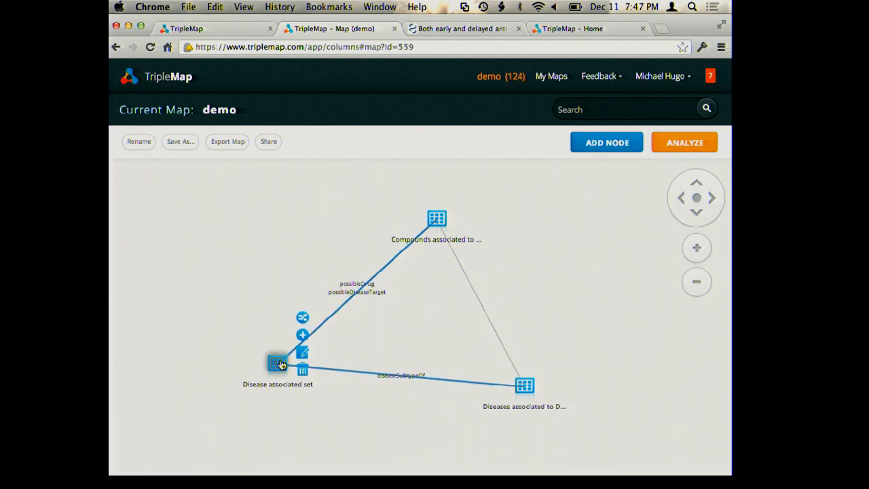
{"action": "left_click", "coordinate": [525, 386]}
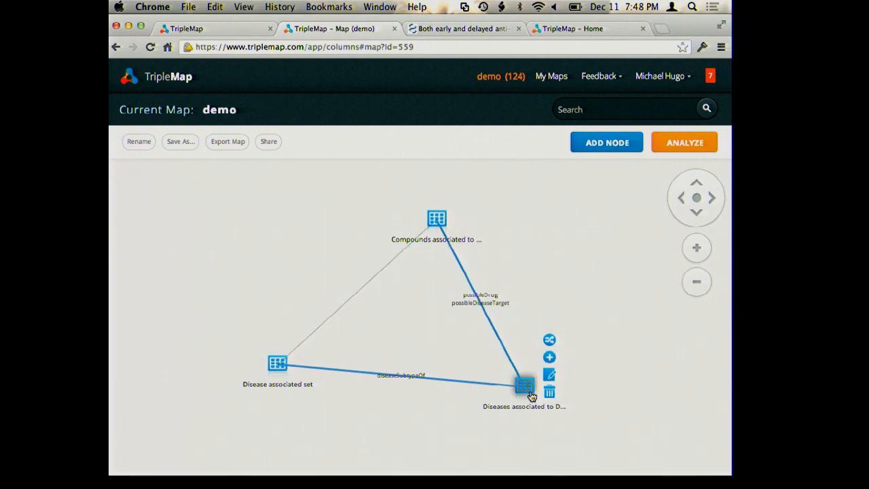
{"action": "left_click", "coordinate": [438, 225]}
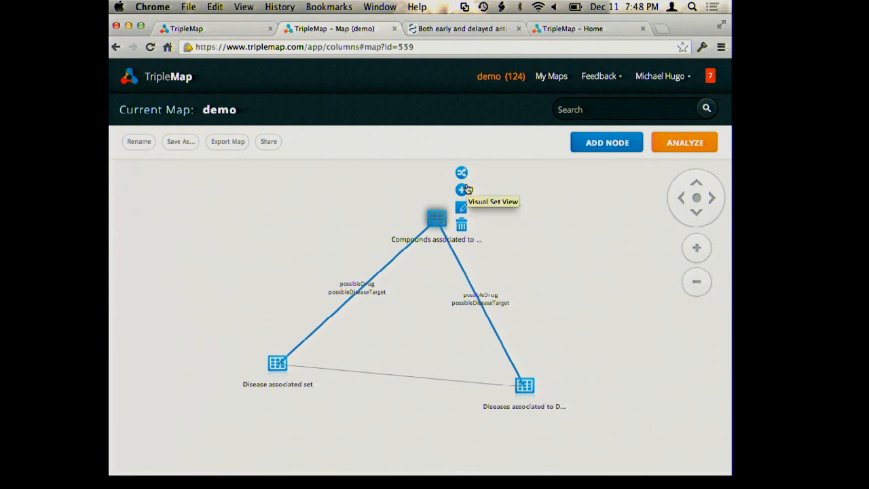
Open the map's sharing dialog and close it without inviting anyone
{"action": "left_click", "coordinate": [268, 142]}
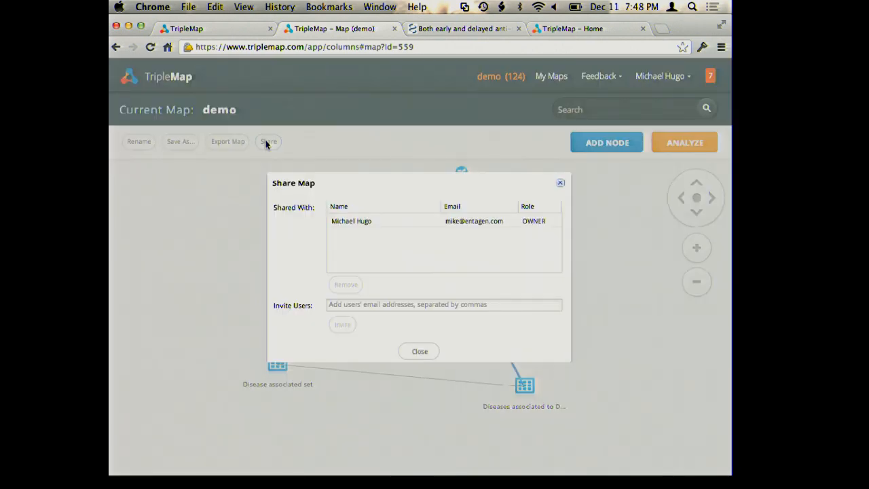
{"action": "left_click", "coordinate": [370, 300]}
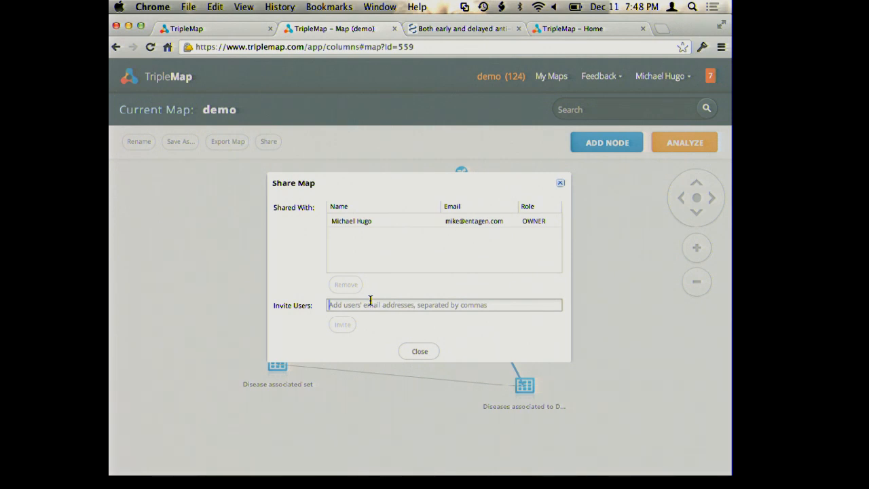
{"action": "left_click", "coordinate": [560, 183]}
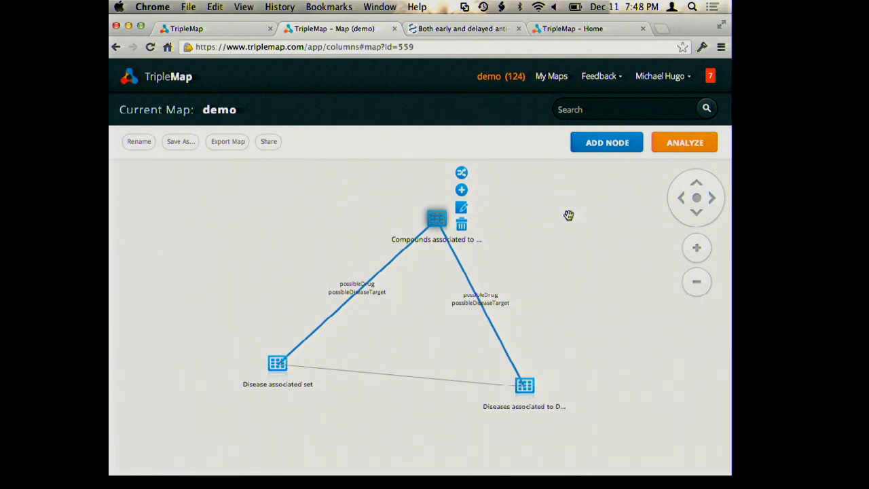
Open the AD1 Resveratrol map from the maps list
{"action": "left_click", "coordinate": [568, 216]}
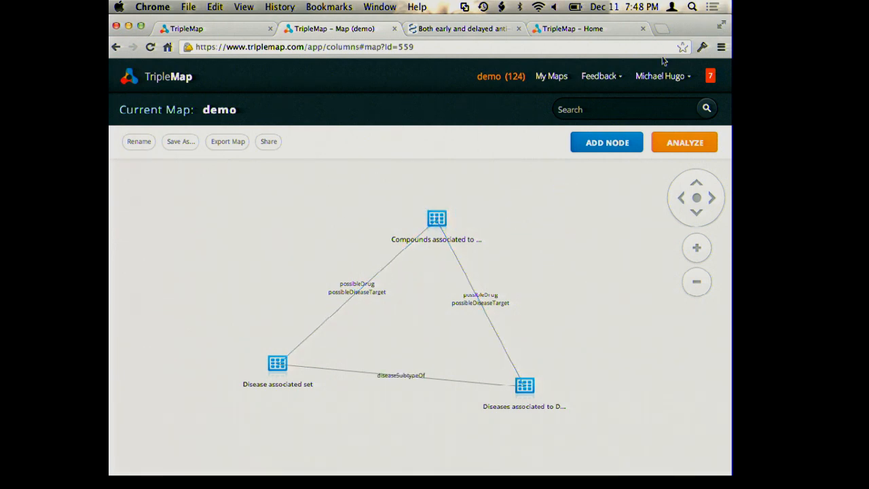
{"action": "left_click", "coordinate": [710, 80]}
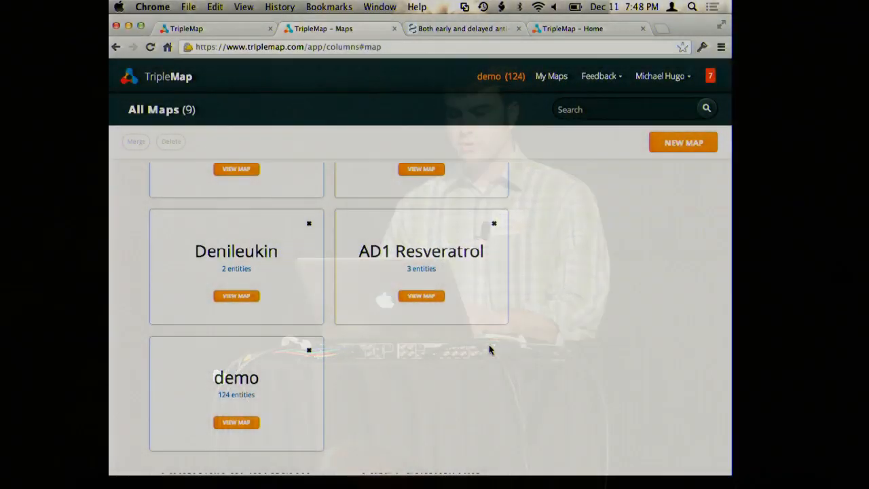
{"action": "left_click", "coordinate": [420, 296]}
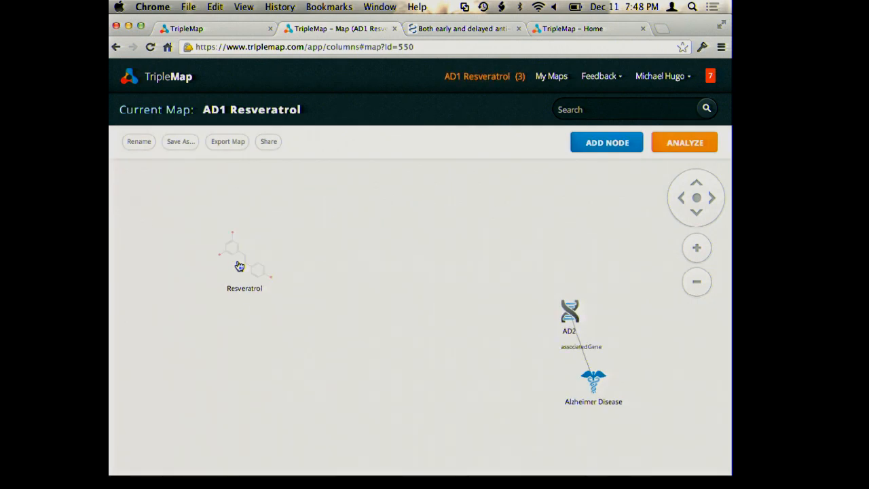
{"action": "mouse_move", "coordinate": [239, 266]}
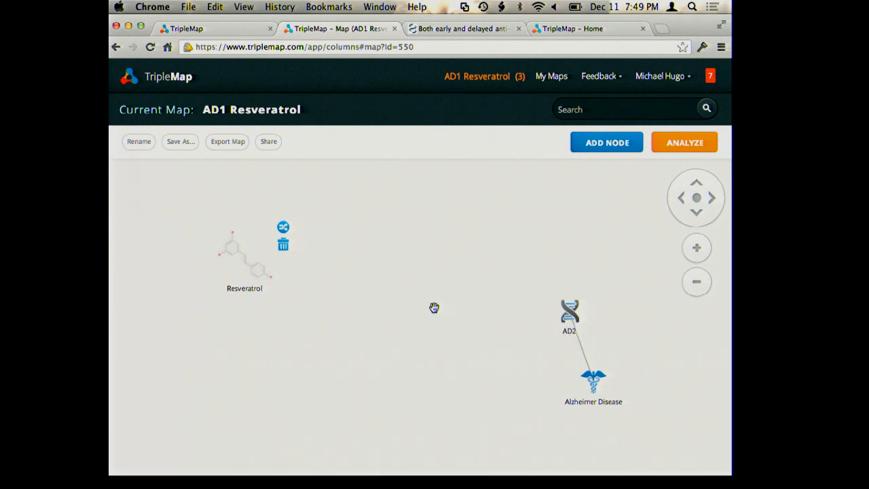
Select AD2 and Resveratrol on the map and try a 2-step relationship analysis between them
{"action": "left_click", "coordinate": [599, 384]}
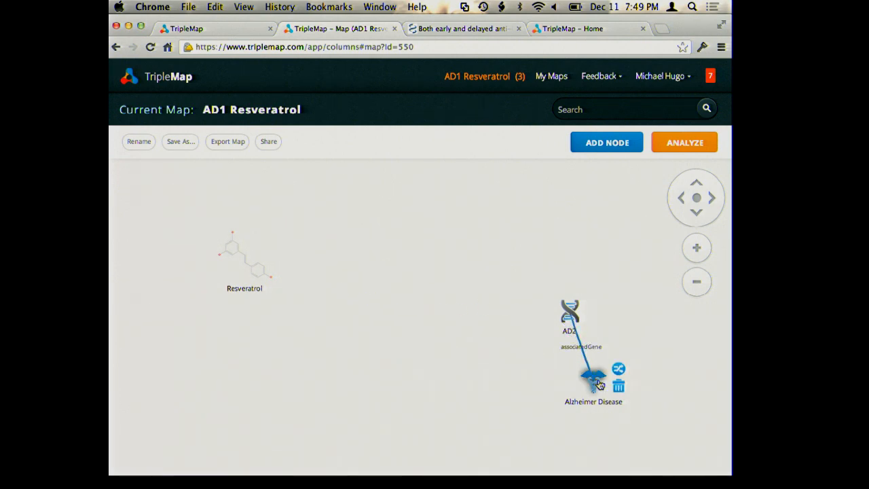
{"action": "left_click", "coordinate": [571, 317]}
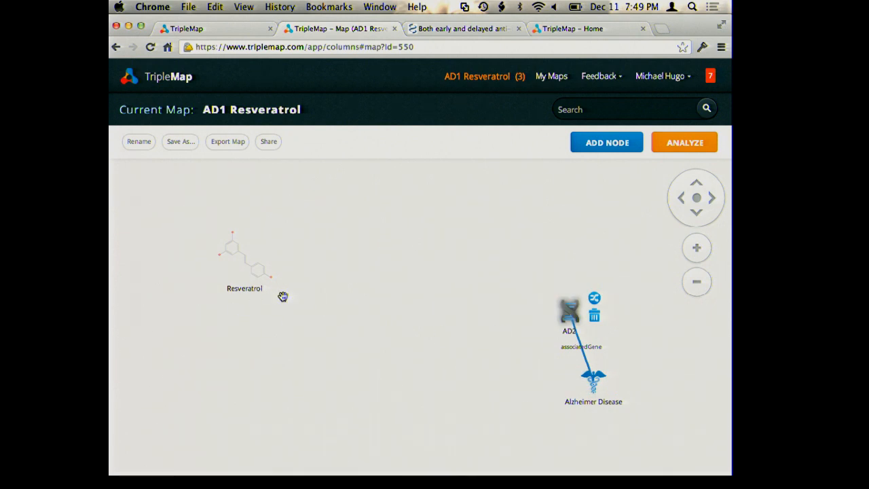
{"action": "left_click", "coordinate": [245, 270]}
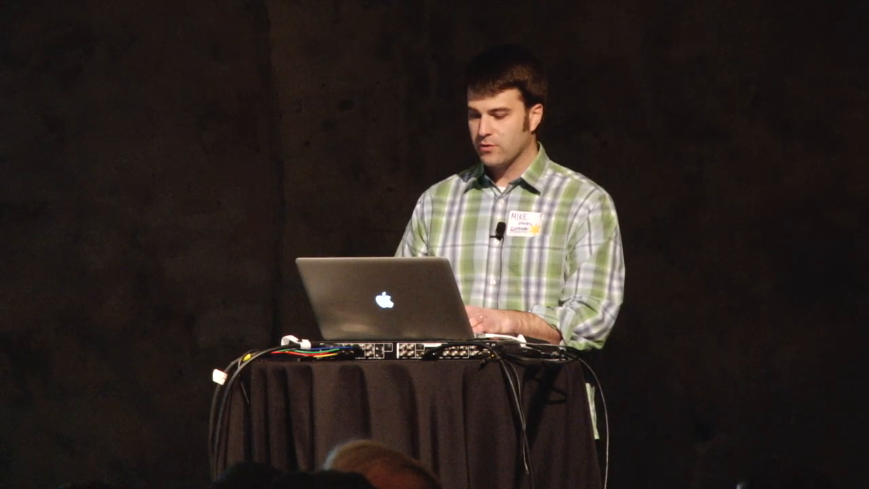
{"action": "left_click", "coordinate": [687, 143]}
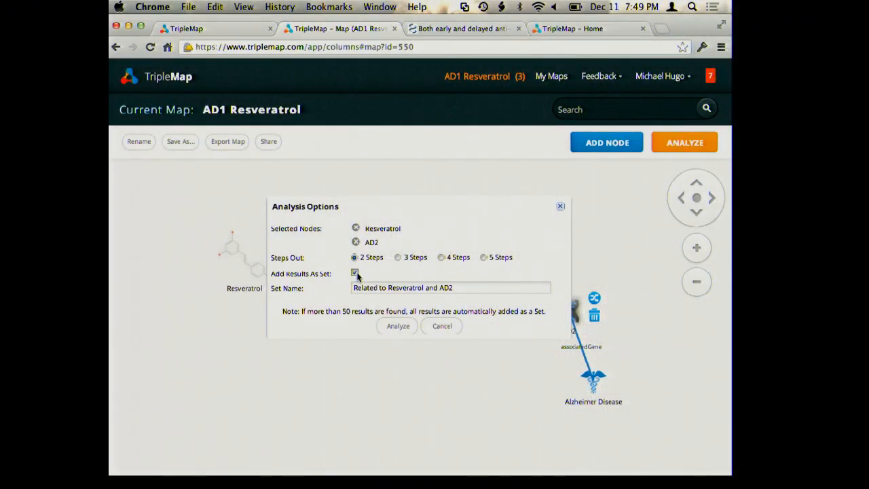
{"action": "left_click", "coordinate": [354, 272]}
{"action": "left_click", "coordinate": [398, 326]}
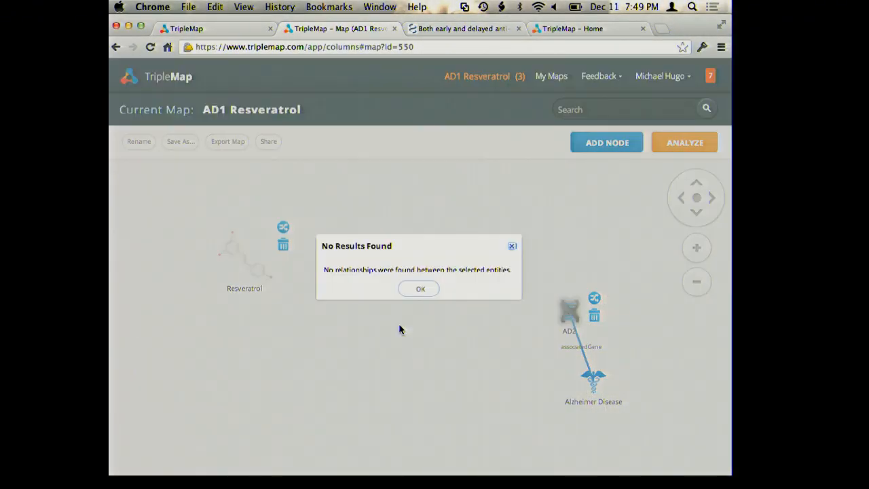
{"action": "left_click", "coordinate": [420, 289]}
Rerun the relationship analysis between Resveratrol and AD2 with 3 steps out
{"action": "left_click", "coordinate": [678, 144]}
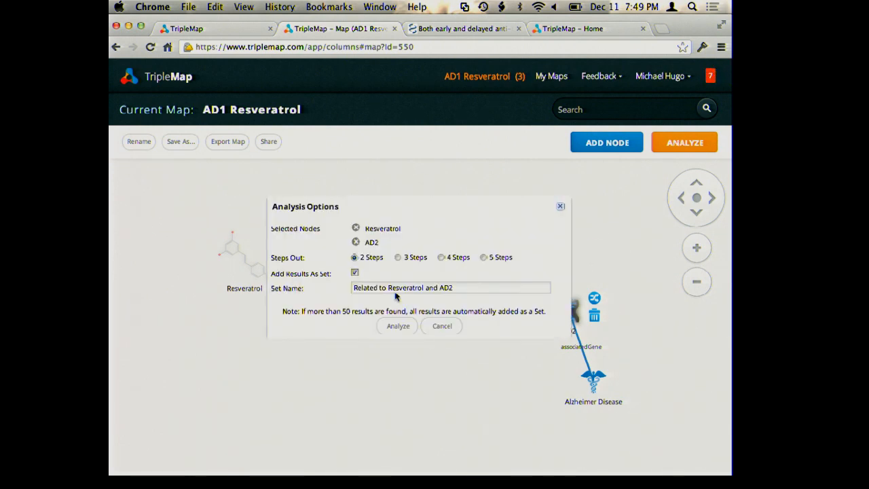
{"action": "left_click", "coordinate": [355, 273]}
{"action": "left_click", "coordinate": [399, 326]}
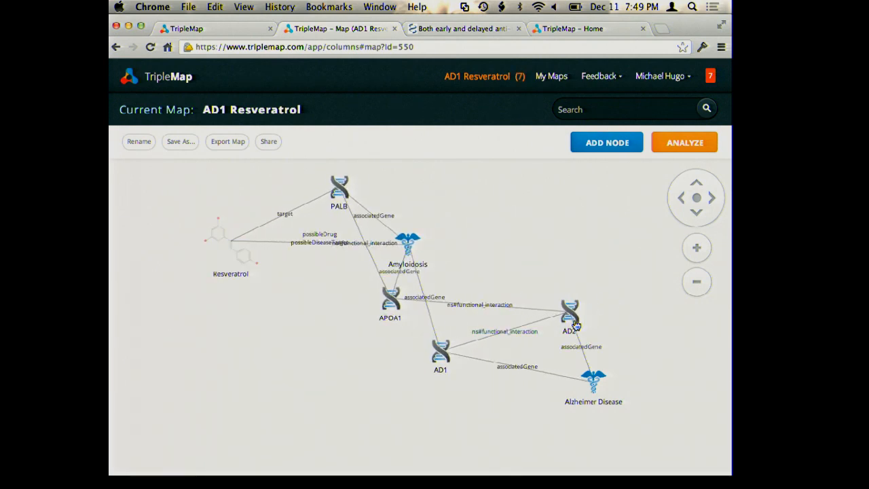
Run a 4-step analysis between Resveratrol and AD2, adding the results to the map as a set
{"action": "left_click", "coordinate": [410, 248]}
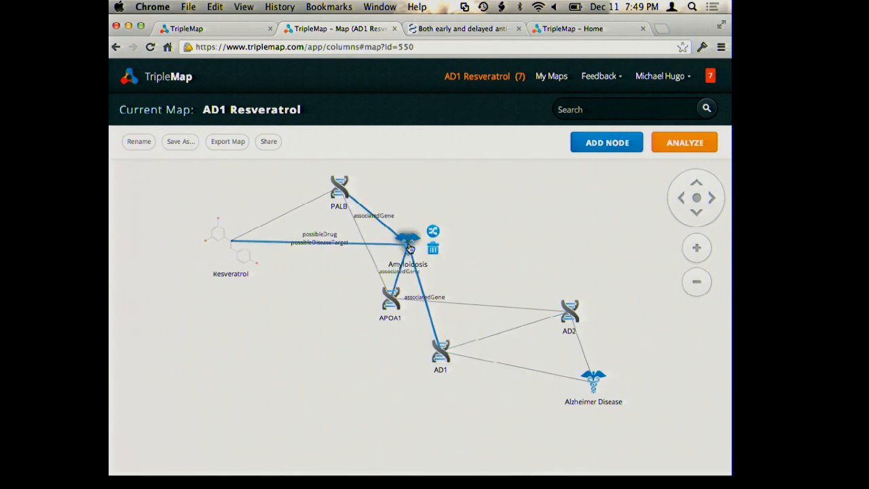
{"action": "left_click", "coordinate": [245, 259]}
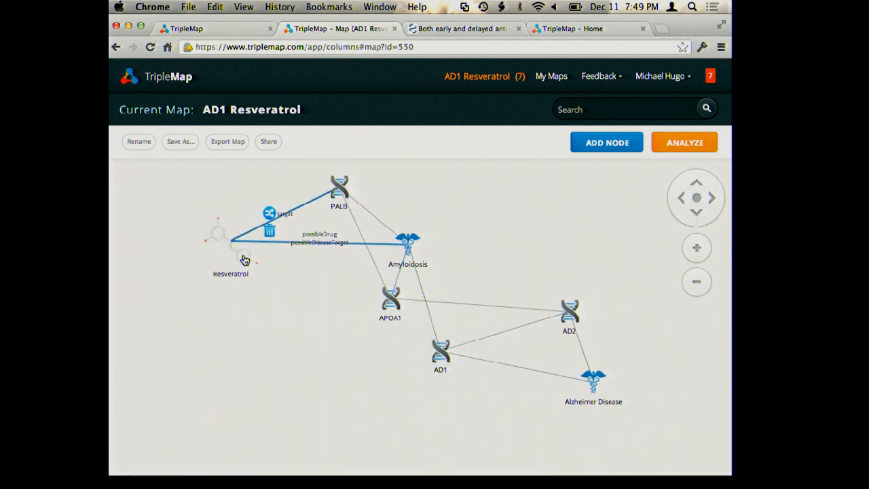
{"action": "left_click", "coordinate": [669, 144]}
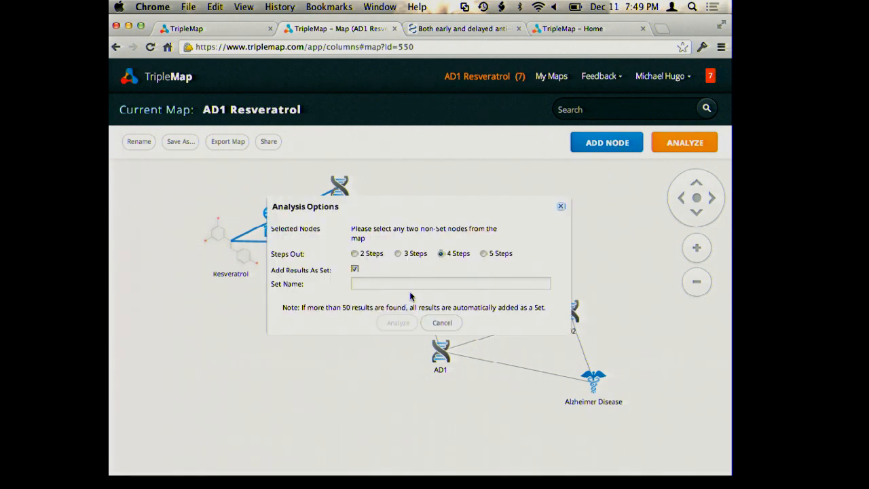
{"action": "left_click", "coordinate": [407, 283]}
{"action": "type", "text": "a"}
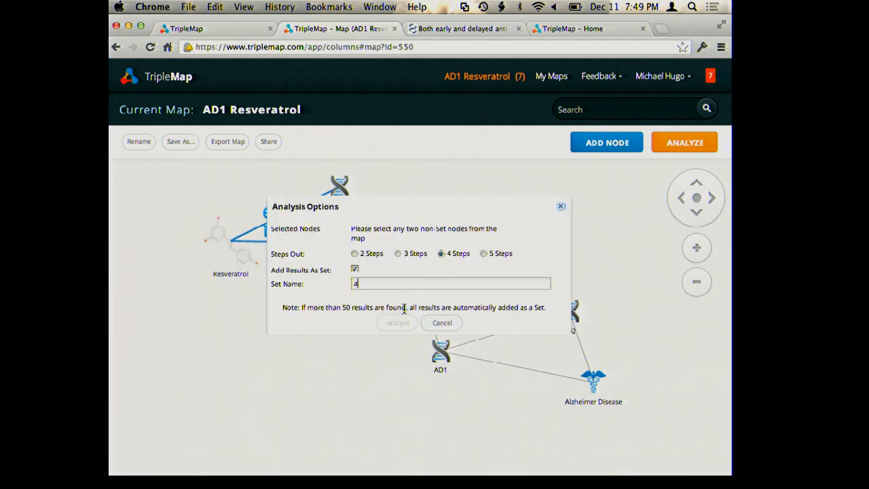
{"action": "left_click", "coordinate": [235, 259]}
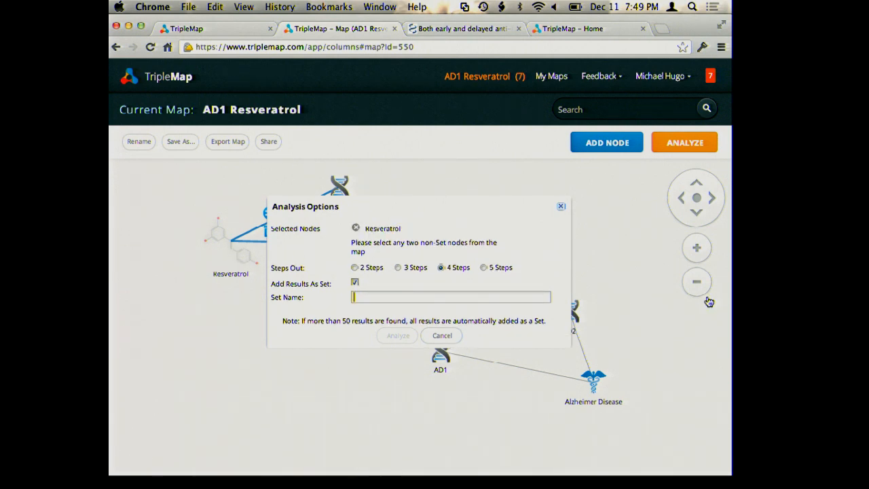
{"action": "left_click", "coordinate": [576, 317]}
{"action": "left_click", "coordinate": [390, 323]}
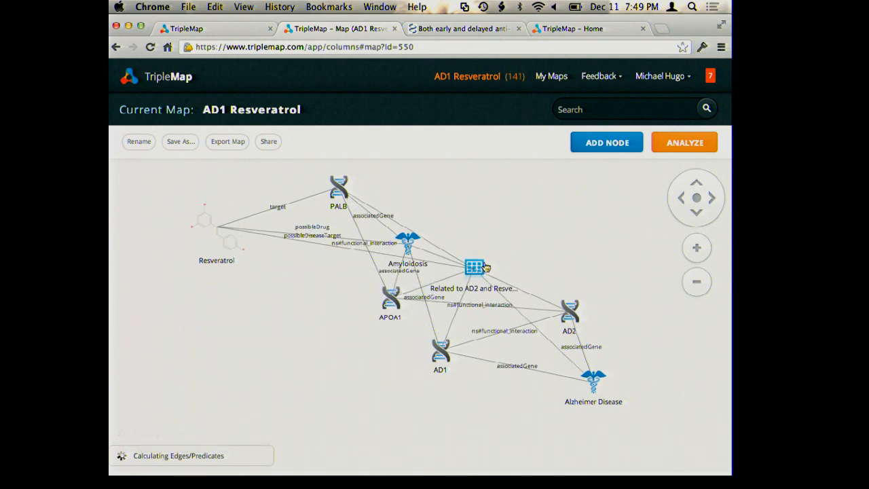
Move the Related to AD2 and Resveratrol set node toward the upper right and open its contents
{"action": "left_click", "coordinate": [478, 269]}
{"action": "left_click_drag", "start_coordinate": [476, 270], "coordinate": [565, 190]}
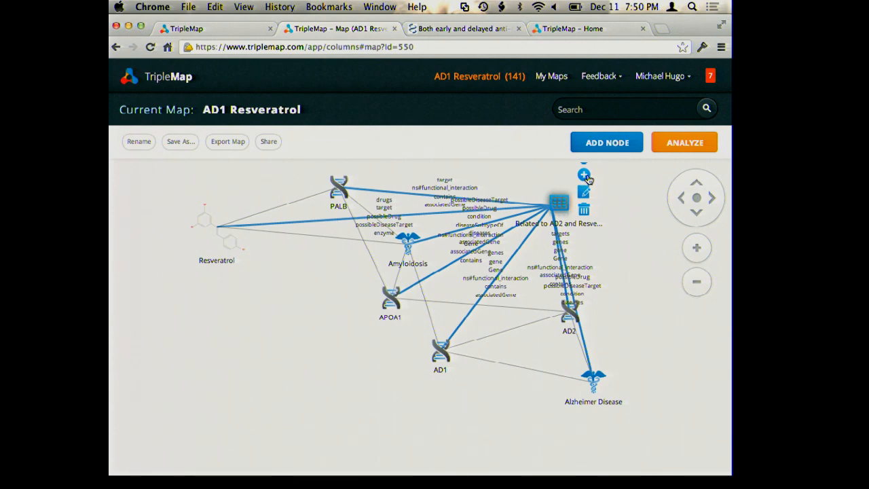
{"action": "left_click", "coordinate": [585, 176]}
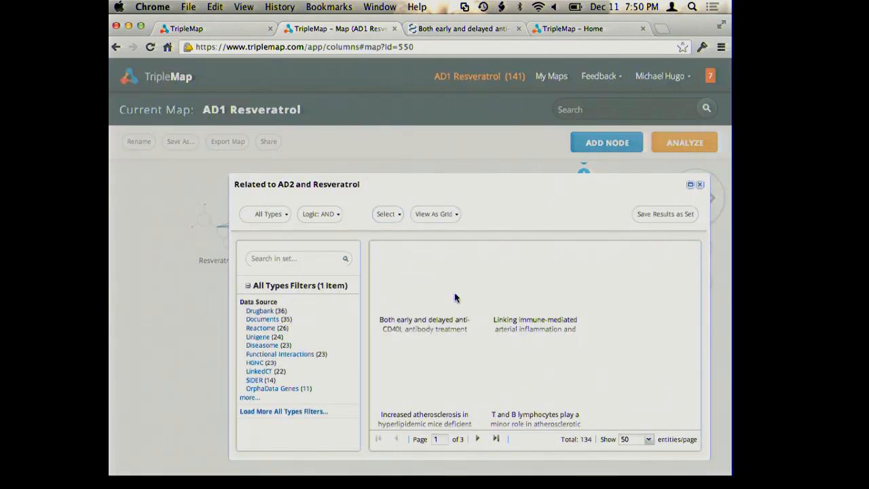
Open the anti-CD40L antibody treatment document and view its source article
{"action": "left_click", "coordinate": [424, 323]}
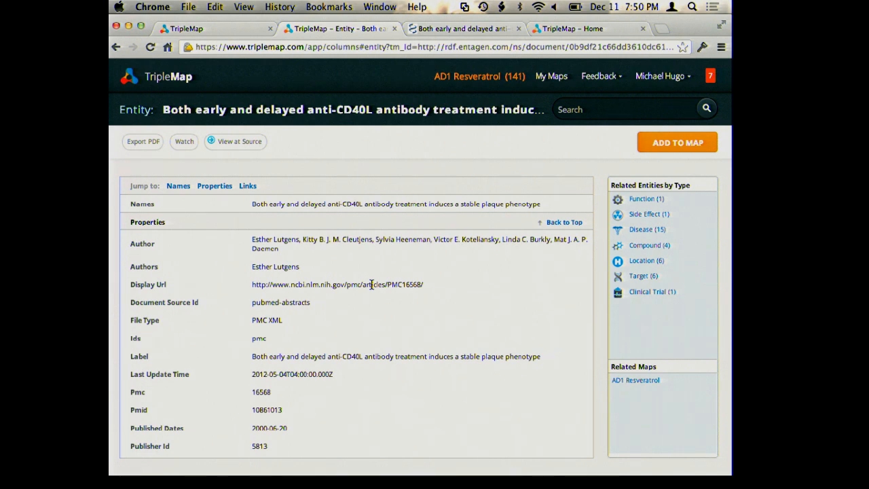
{"action": "left_click", "coordinate": [237, 142]}
{"action": "left_click", "coordinate": [528, 27]}
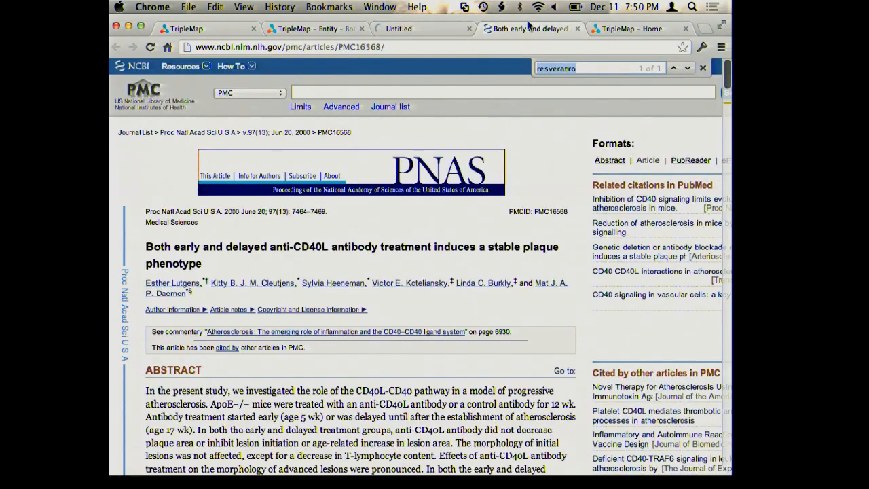
{"action": "scroll", "coordinate": [421, 318], "scroll_direction": "down", "scroll_amount": 8}
{"action": "scroll", "coordinate": [419, 322], "scroll_direction": "up", "scroll_amount": 8}
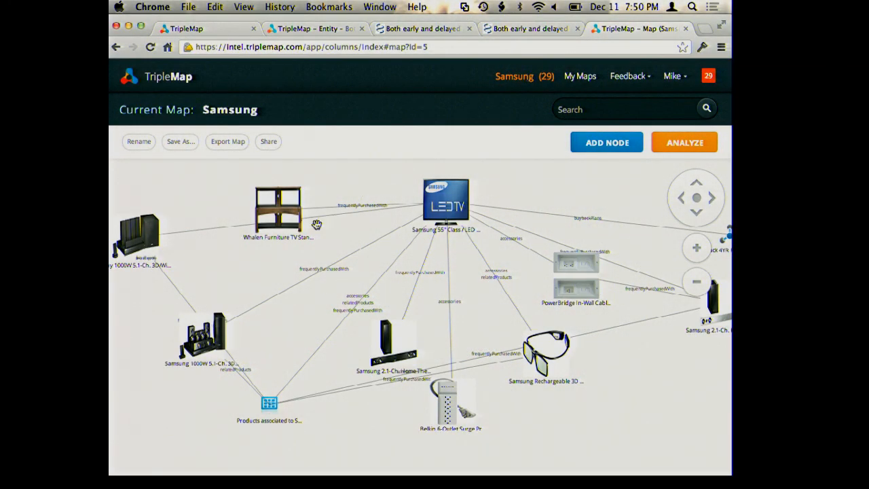
Select the Samsung LED TV and Belkin surge protector nodes in the Samsung map to highlight their links
{"action": "left_click", "coordinate": [443, 216]}
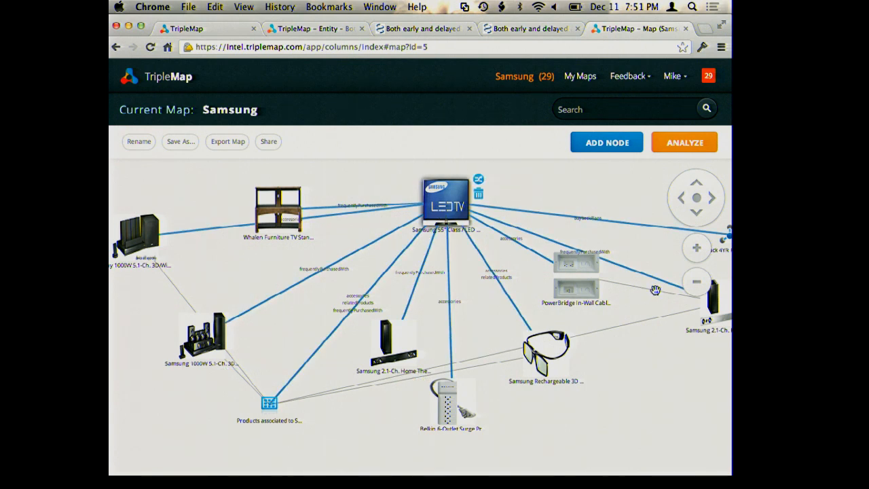
{"action": "left_click", "coordinate": [452, 404]}
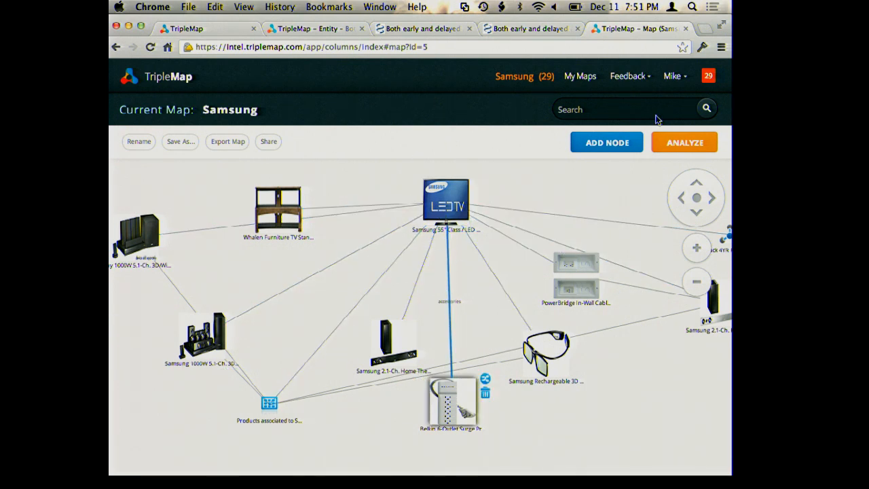
{"action": "left_click", "coordinate": [673, 78]}
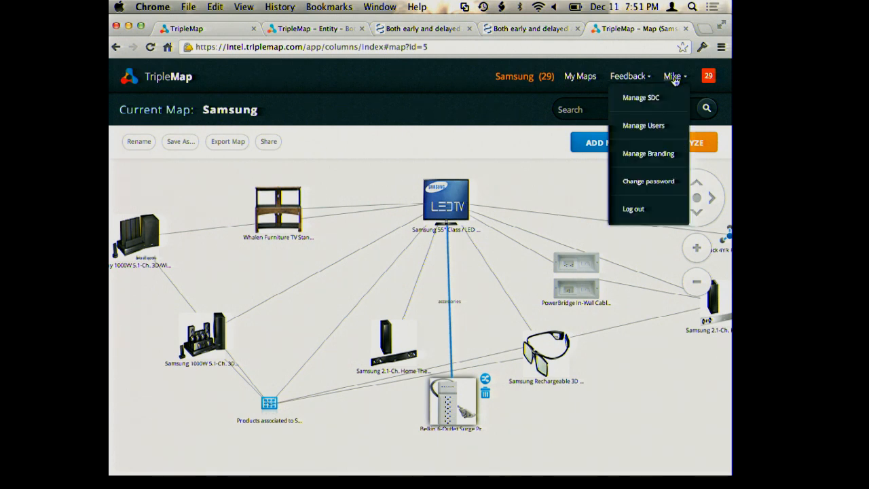
Open the Semantic Data Core management page from the user menu
{"action": "left_click", "coordinate": [333, 26]}
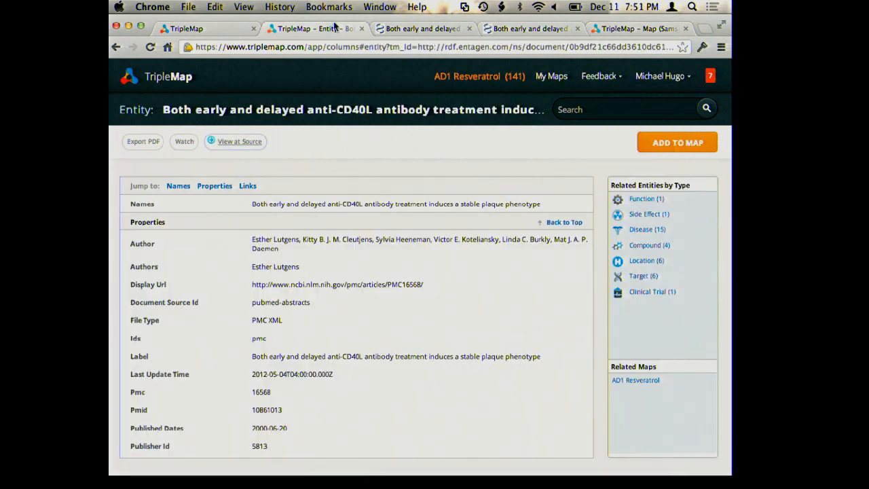
{"action": "left_click", "coordinate": [646, 80]}
{"action": "left_click", "coordinate": [650, 97]}
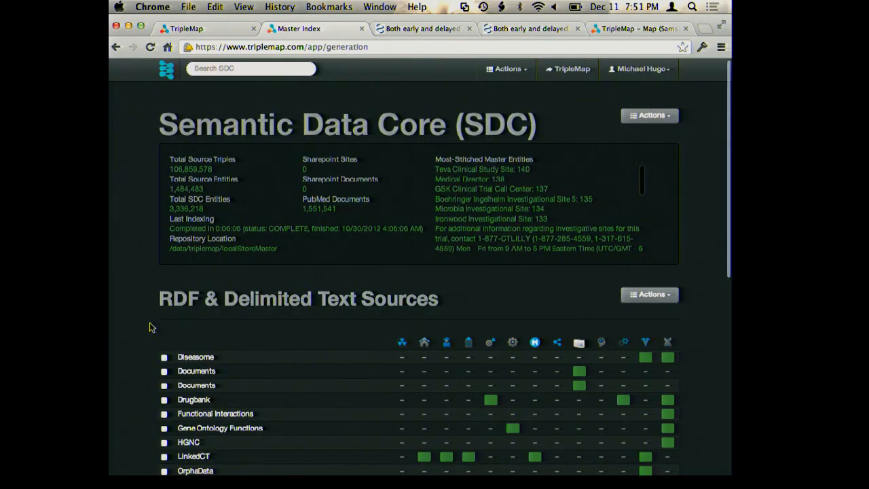
Scroll through the Semantic Data Core's data sources and relational database sections
{"action": "scroll", "coordinate": [213, 317], "scroll_direction": "down", "scroll_amount": 5}
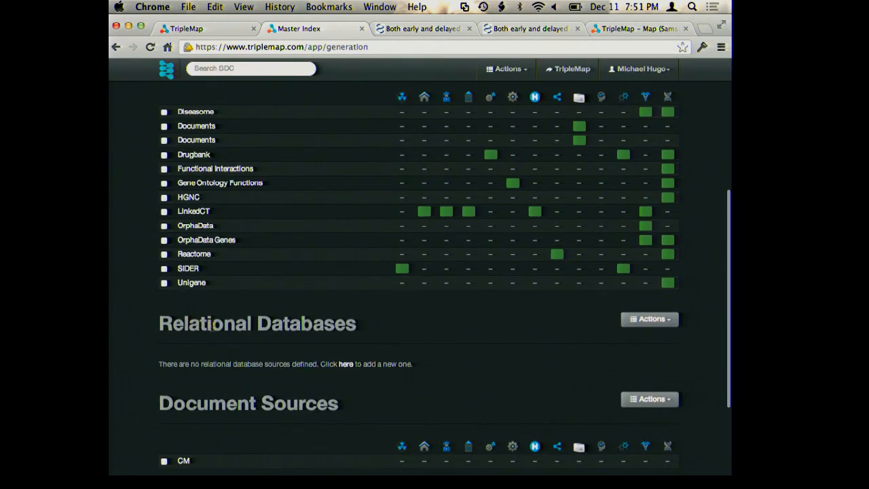
{"action": "triple_click", "coordinate": [213, 325]}
{"action": "scroll", "coordinate": [213, 329], "scroll_direction": "down", "scroll_amount": 3}
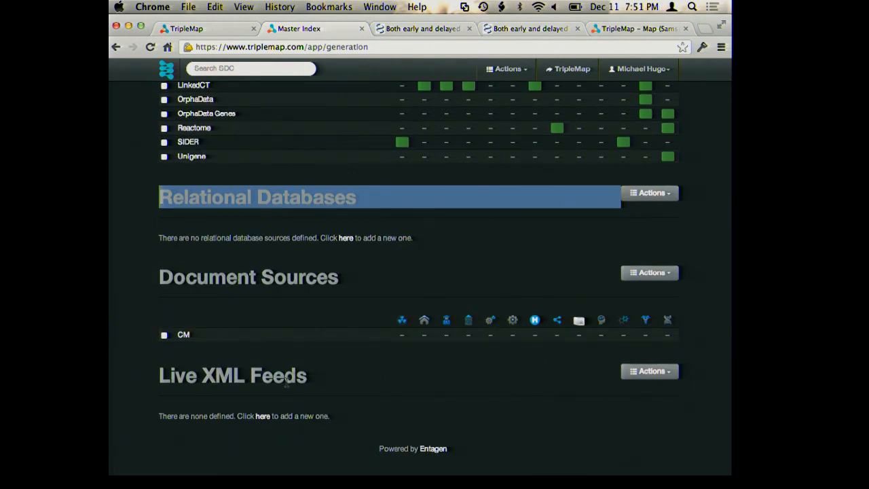
Search the Samsung workspace for tv and narrow the results to crt
{"action": "left_click", "coordinate": [621, 28]}
{"action": "left_click", "coordinate": [361, 166]}
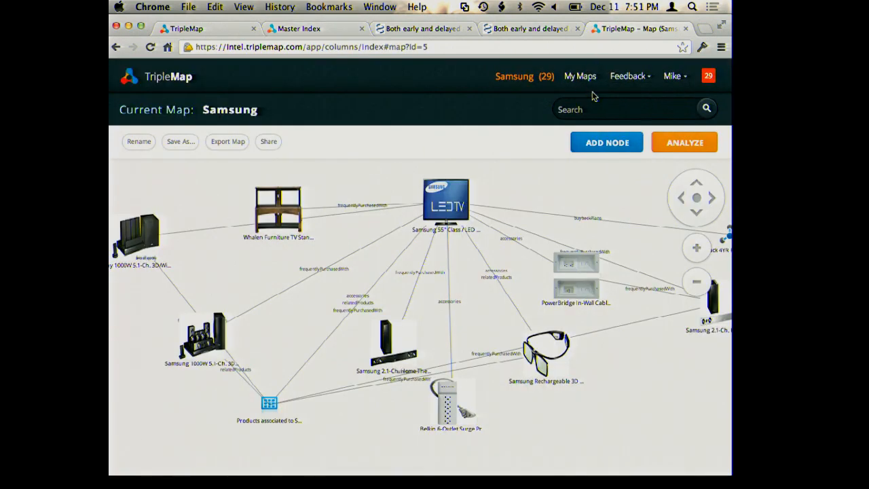
{"action": "type", "text": "tv"}
{"action": "key", "text": "Return"}
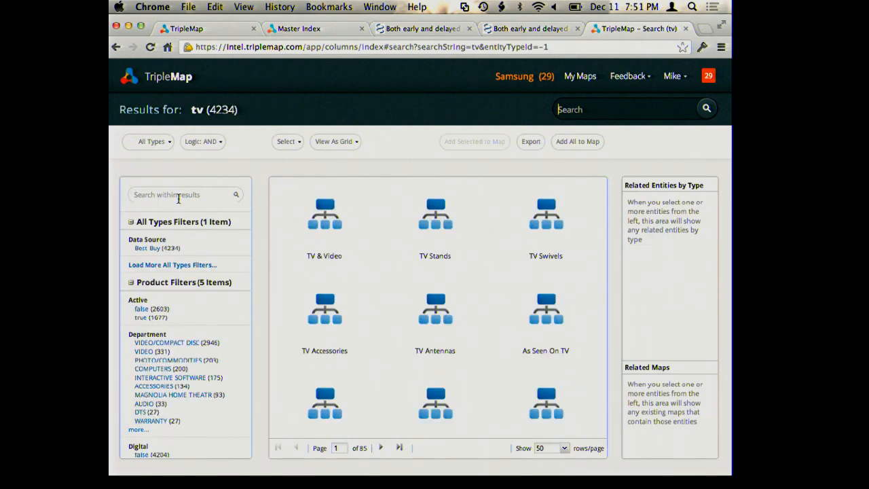
{"action": "type", "text": "crt"}
{"action": "key", "text": "Return"}
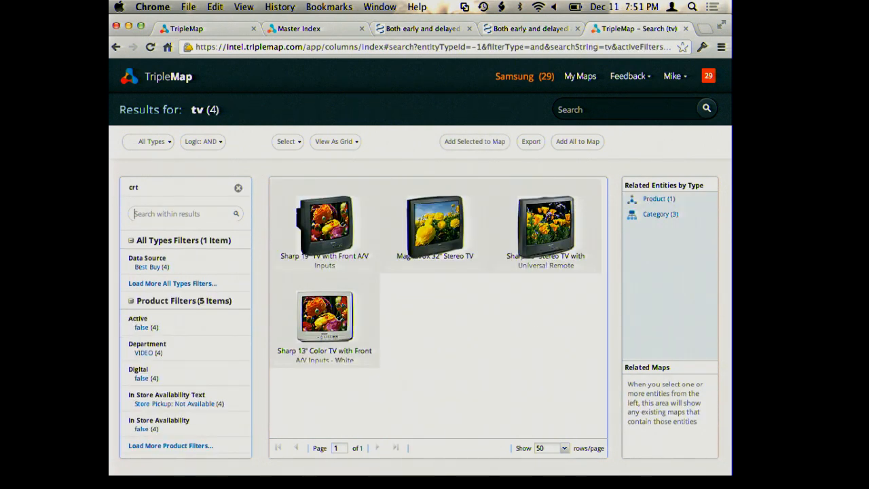
Select the Sharp 19" and Sharp 13" CRT TVs and list their related products
{"action": "left_click", "coordinate": [331, 217]}
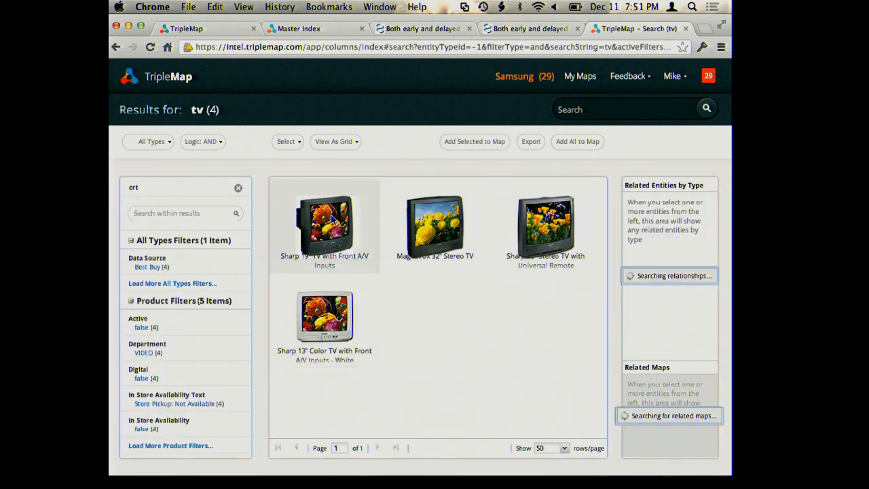
{"action": "left_click", "coordinate": [328, 319], "text": "shift"}
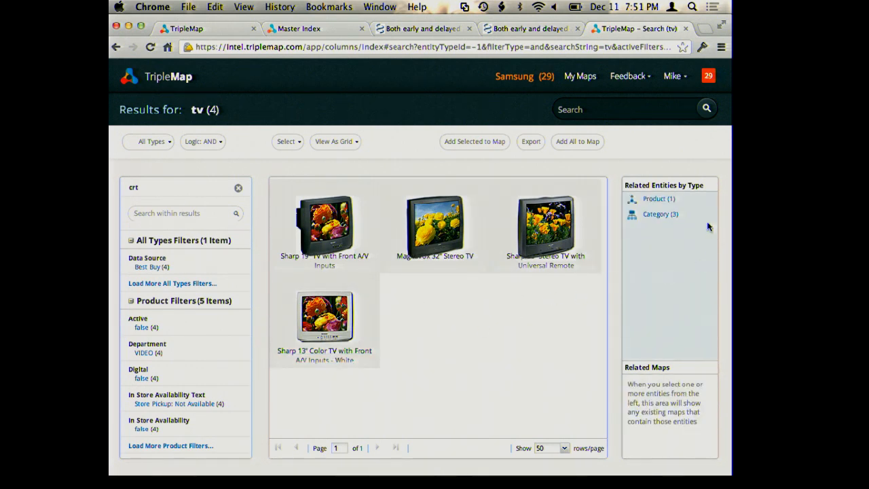
{"action": "left_click", "coordinate": [657, 200]}
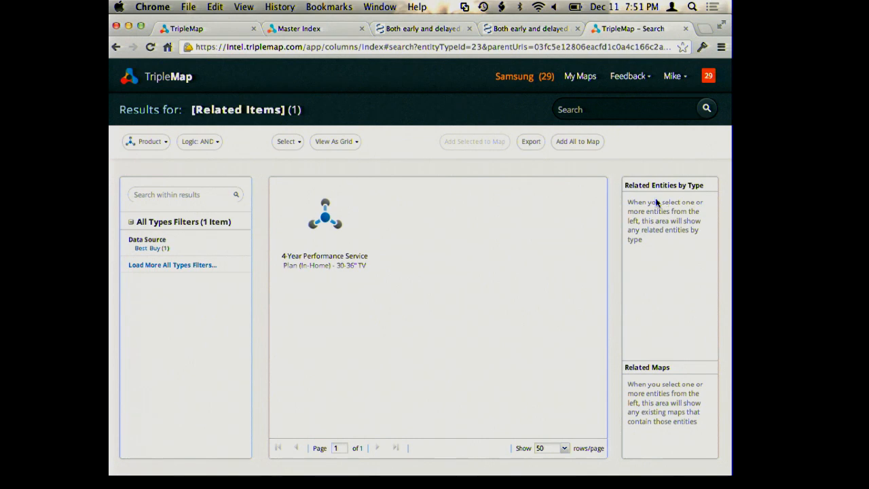
Open the 4-Year Performance Service Plan entity and scroll through its properties
{"action": "left_click", "coordinate": [289, 259]}
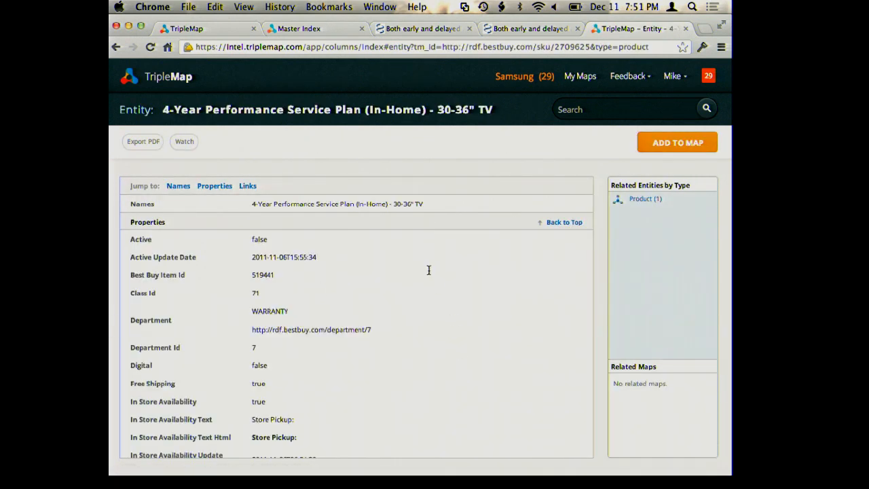
{"action": "scroll", "coordinate": [428, 270], "scroll_direction": "down", "scroll_amount": 4}
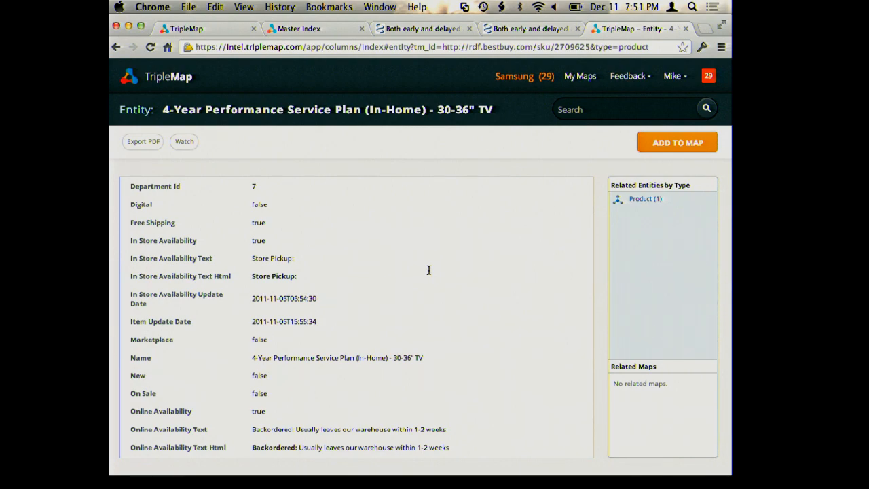